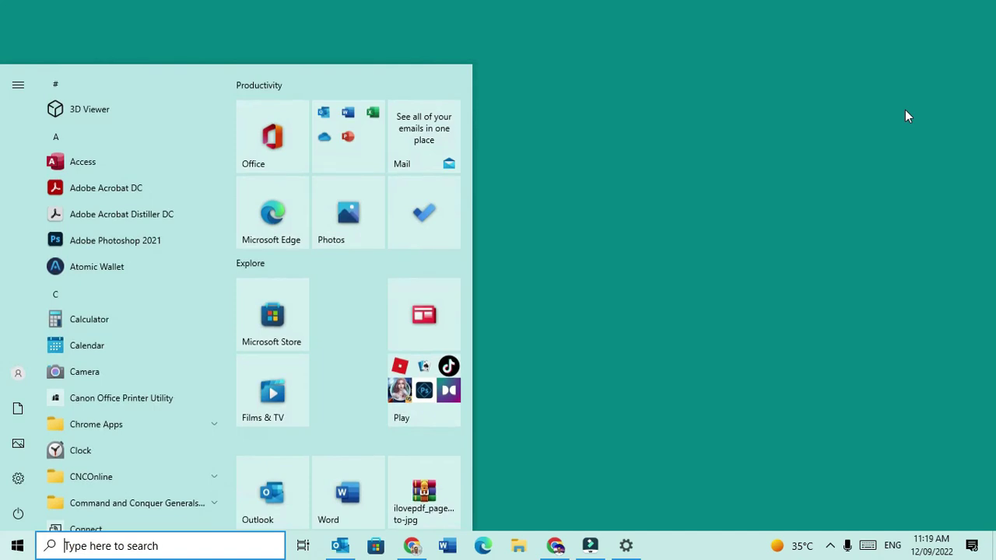
Search Windows for "game" and launch Xbox Game Bar, dismissing its overlay after viewing it.
{"action": "type", "text": "g"}
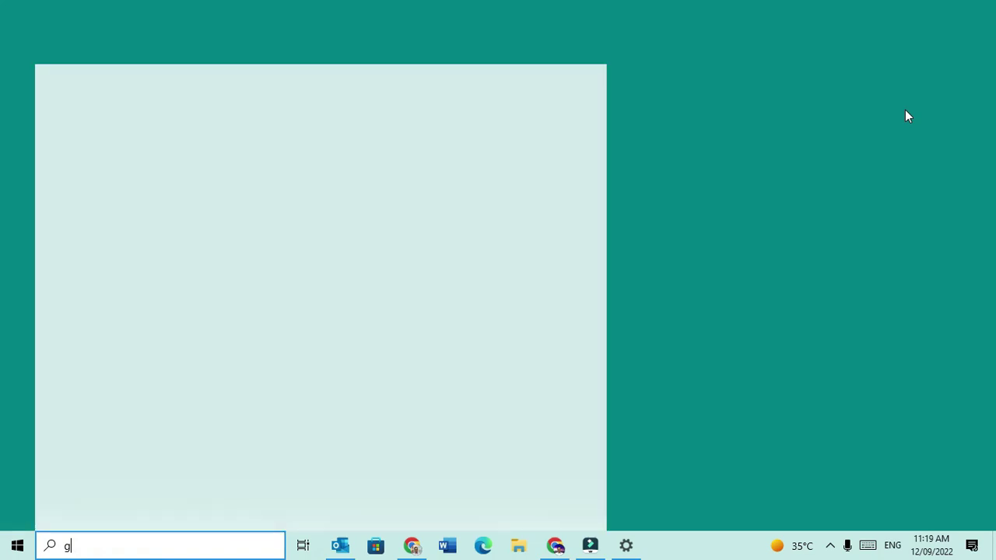
{"action": "type", "text": "a"}
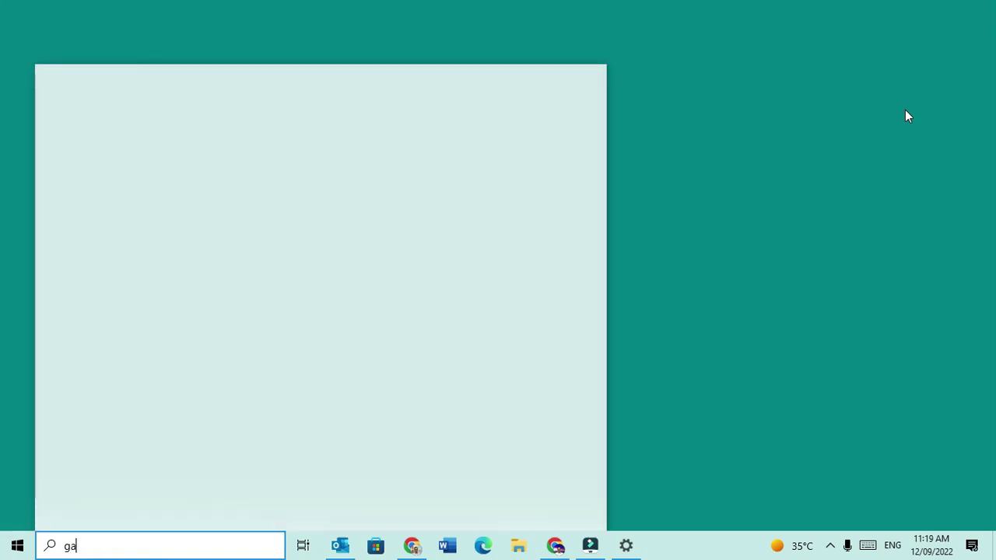
{"action": "type", "text": "me"}
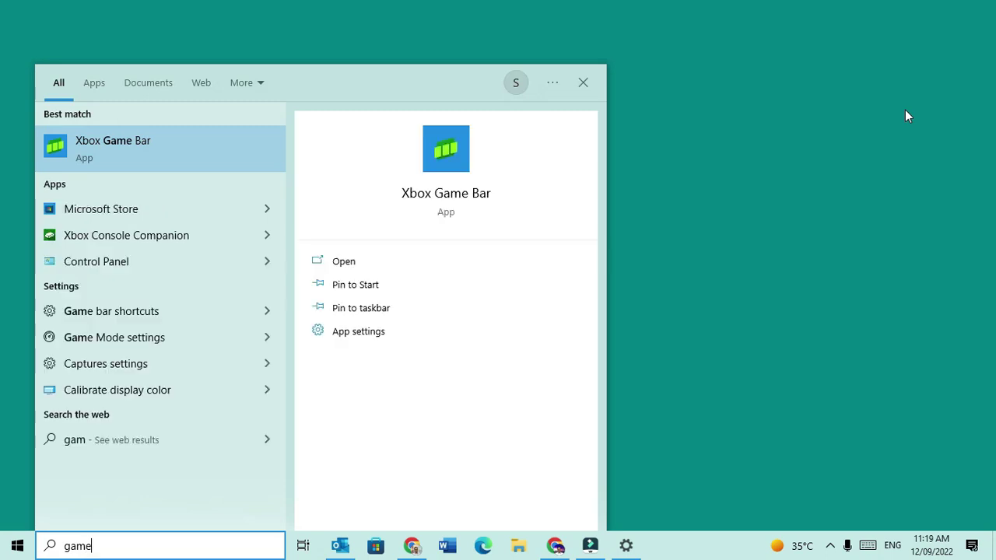
{"action": "left_click", "coordinate": [136, 155]}
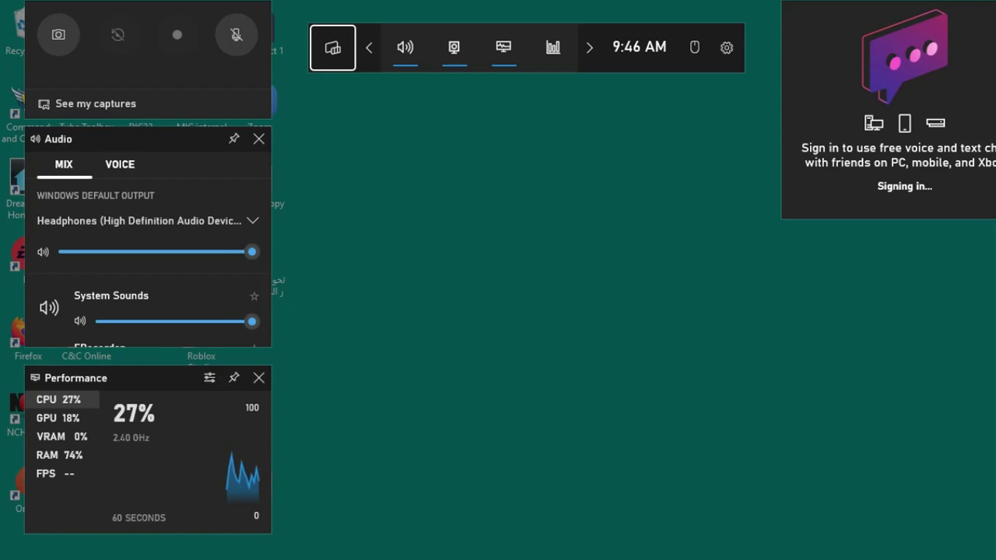
{"action": "left_click", "coordinate": [928, 248]}
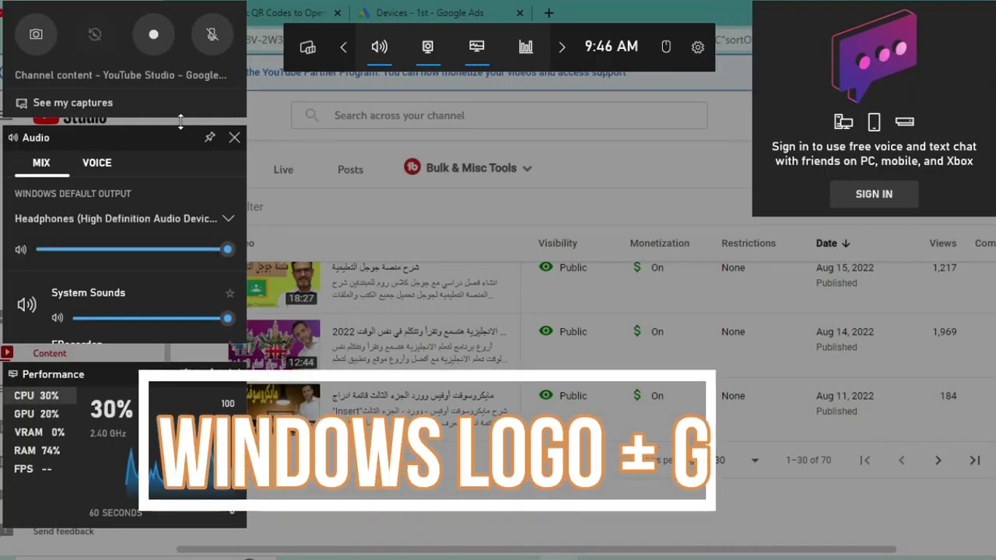
Capture a screen recording of the Chrome window while browsing up through the YouTube Studio video list.
{"action": "left_click", "coordinate": [153, 34]}
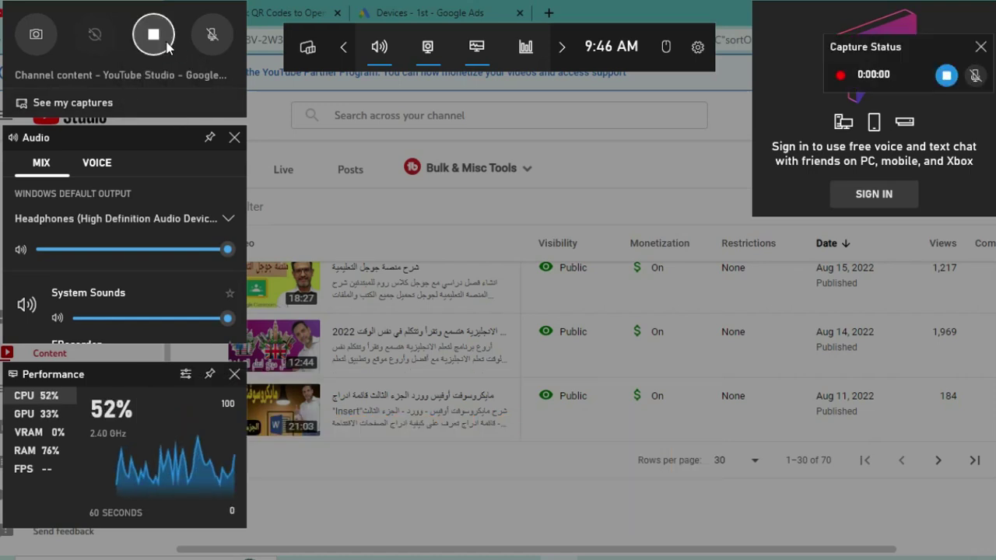
{"action": "left_click", "coordinate": [459, 229]}
{"action": "scroll", "coordinate": [767, 437], "scroll_direction": "up", "scroll_amount": 8}
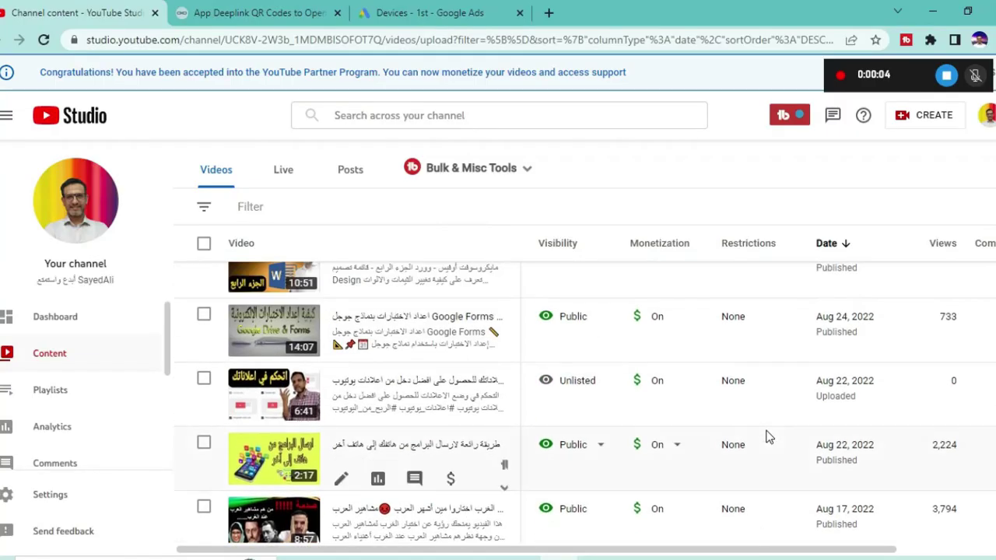
{"action": "scroll", "coordinate": [766, 437], "scroll_direction": "up", "scroll_amount": 8}
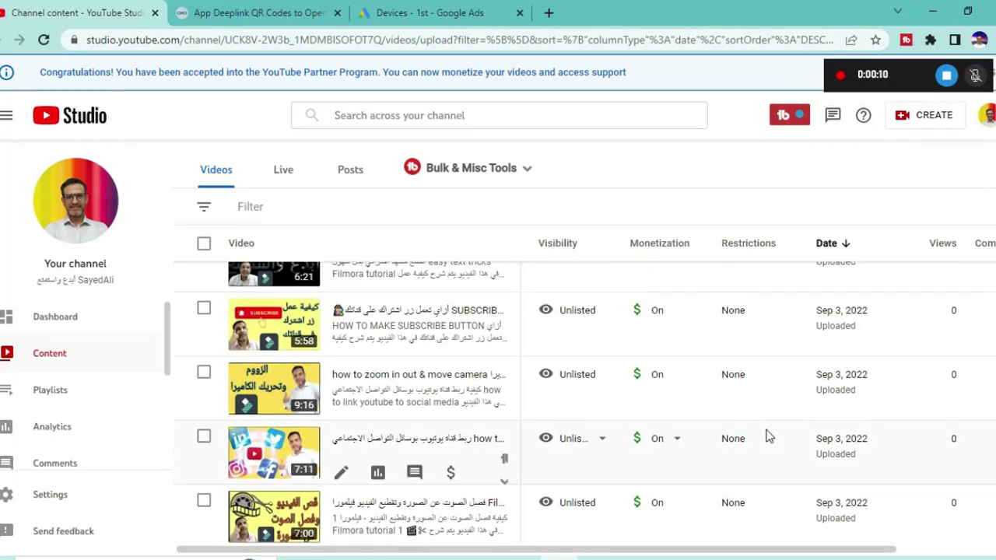
{"action": "scroll", "coordinate": [766, 437], "scroll_direction": "up", "scroll_amount": 4}
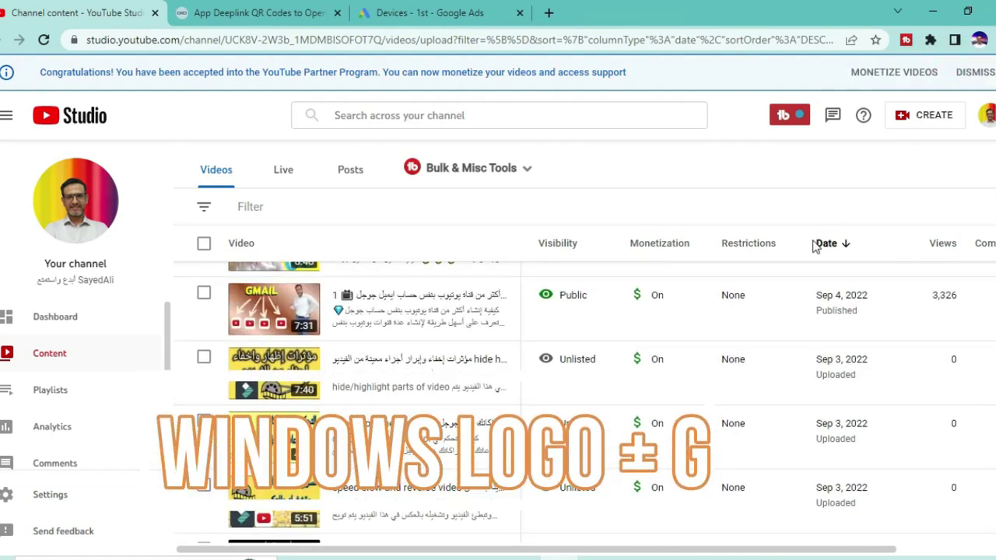
Bring up Game Bar's captures gallery, play back the new Chrome recording, skip ahead in it, and close the gallery.
{"action": "key", "text": "super+g"}
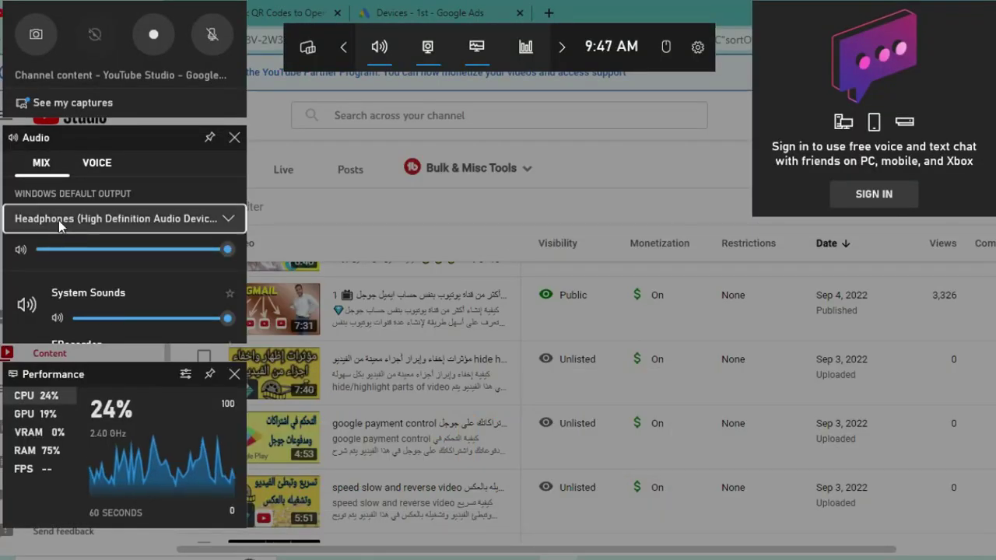
{"action": "left_click", "coordinate": [56, 103]}
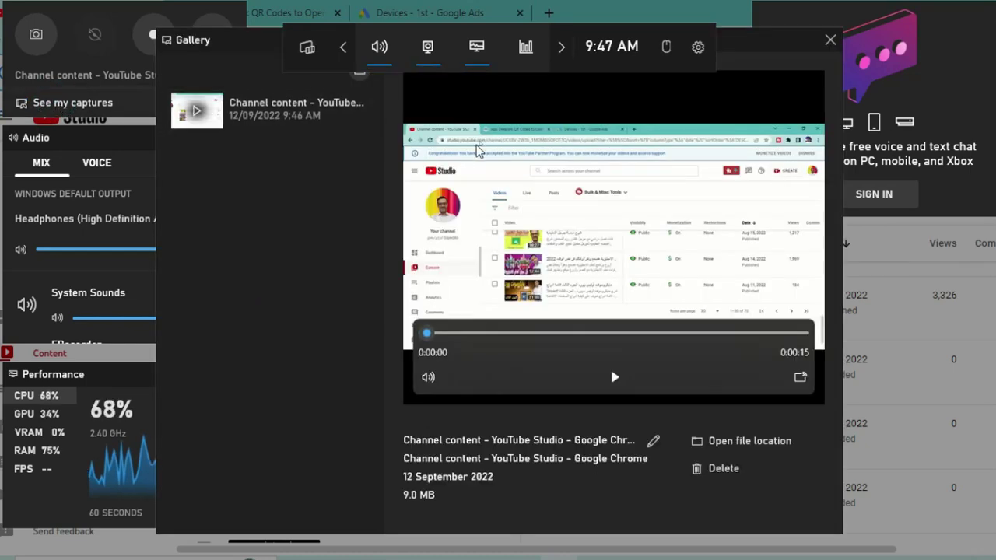
{"action": "left_click", "coordinate": [614, 377]}
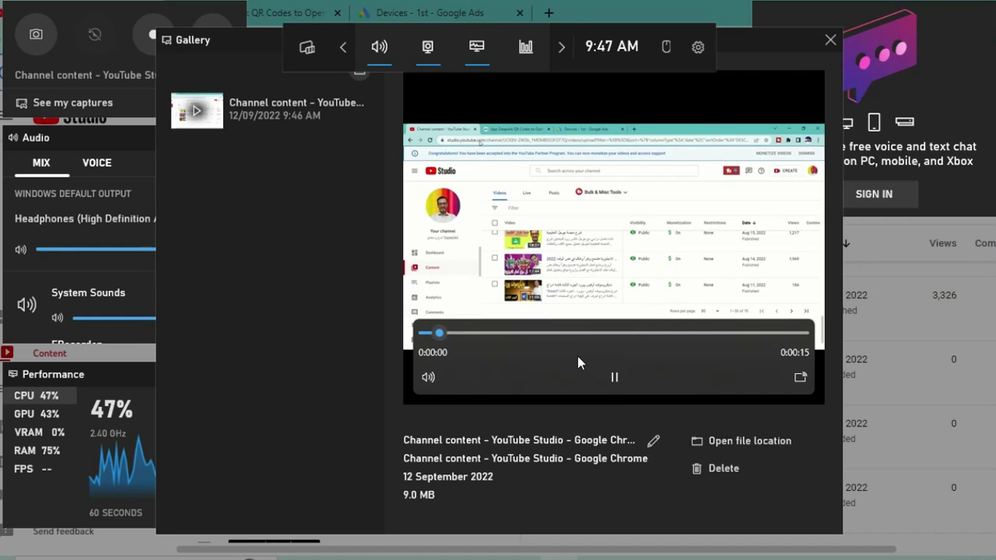
{"action": "left_click_drag", "start_coordinate": [579, 333], "coordinate": [718, 375]}
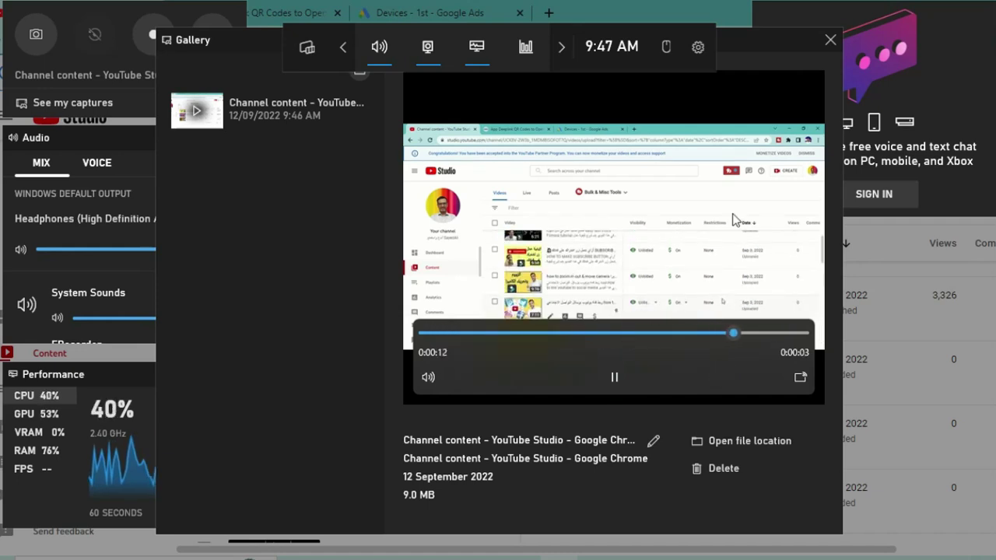
{"action": "left_click", "coordinate": [827, 44]}
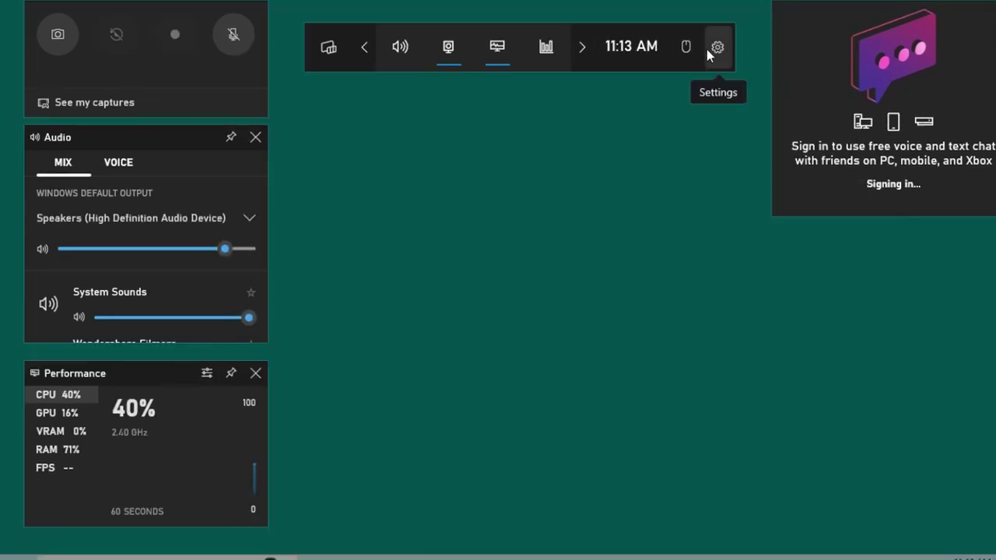
Open the Game Bar settings and review the keyboard shortcuts for opening, screenshots, recording and the microphone.
{"action": "left_click", "coordinate": [715, 48]}
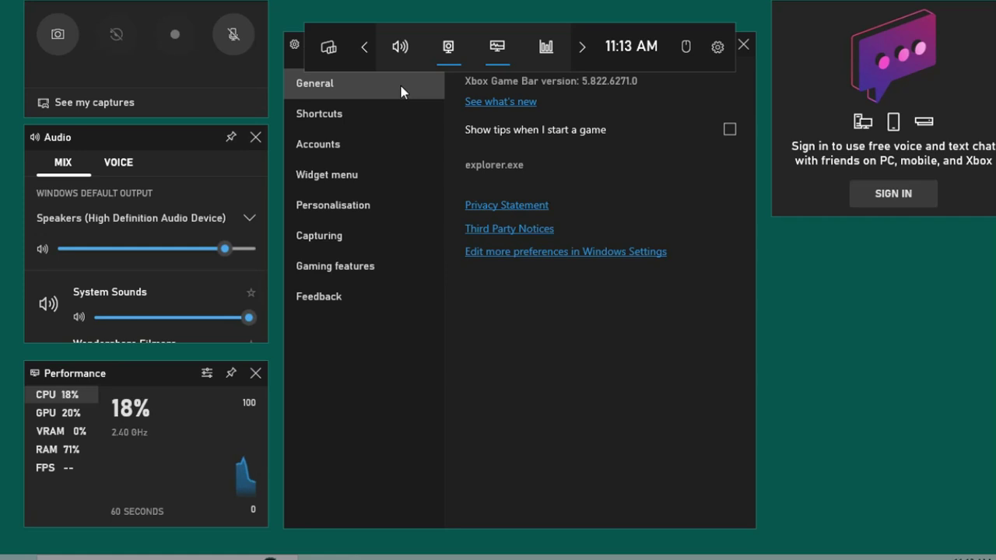
{"action": "left_click", "coordinate": [342, 114]}
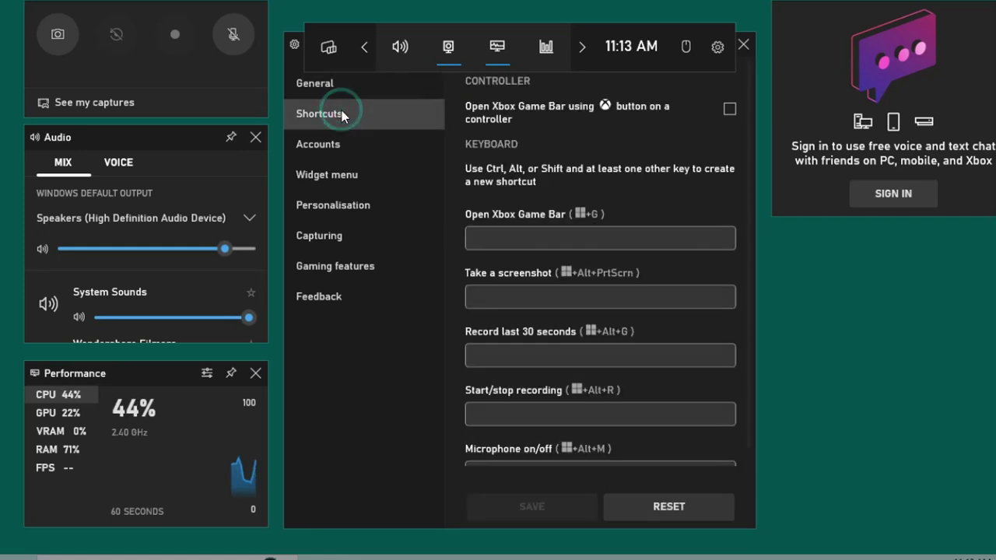
{"action": "left_click", "coordinate": [487, 231]}
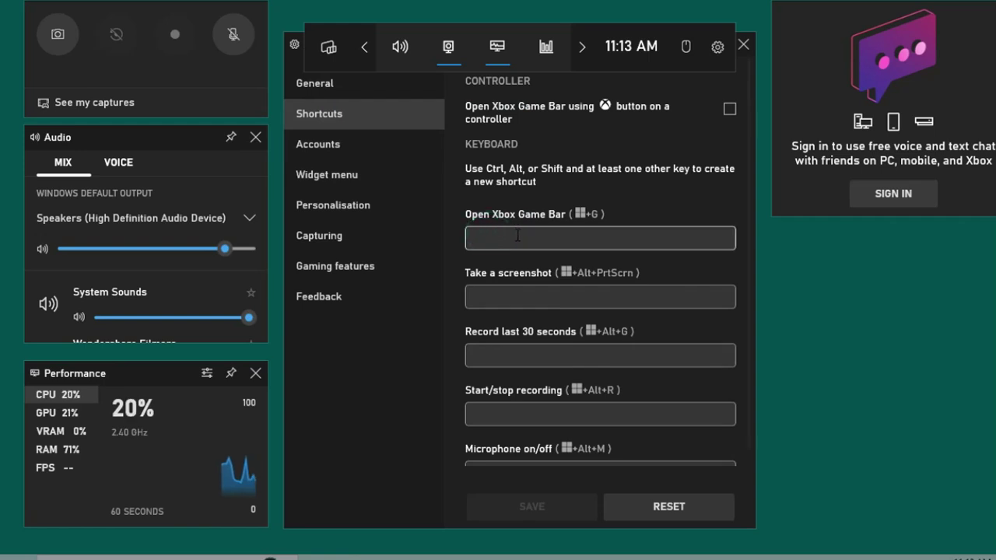
{"action": "left_click", "coordinate": [505, 295]}
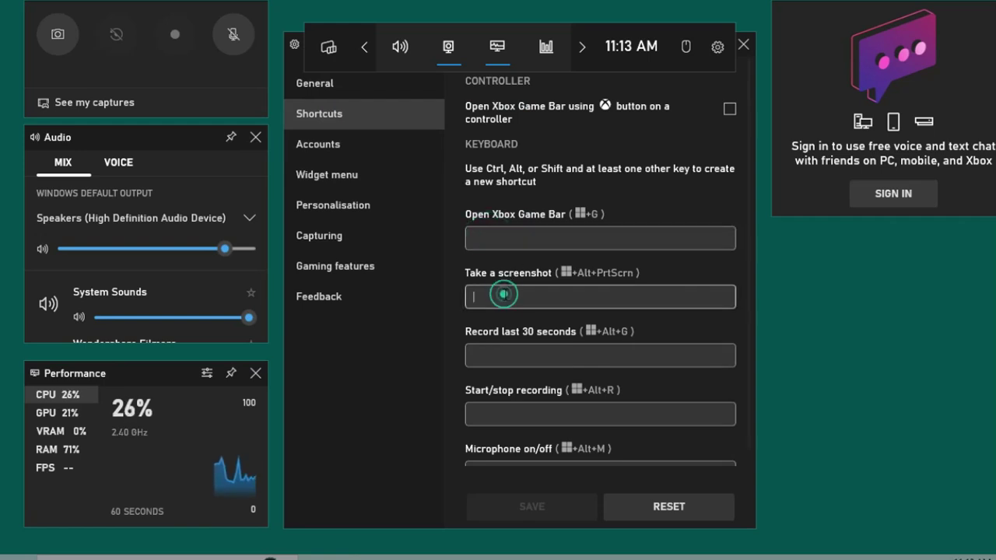
{"action": "left_click", "coordinate": [503, 359]}
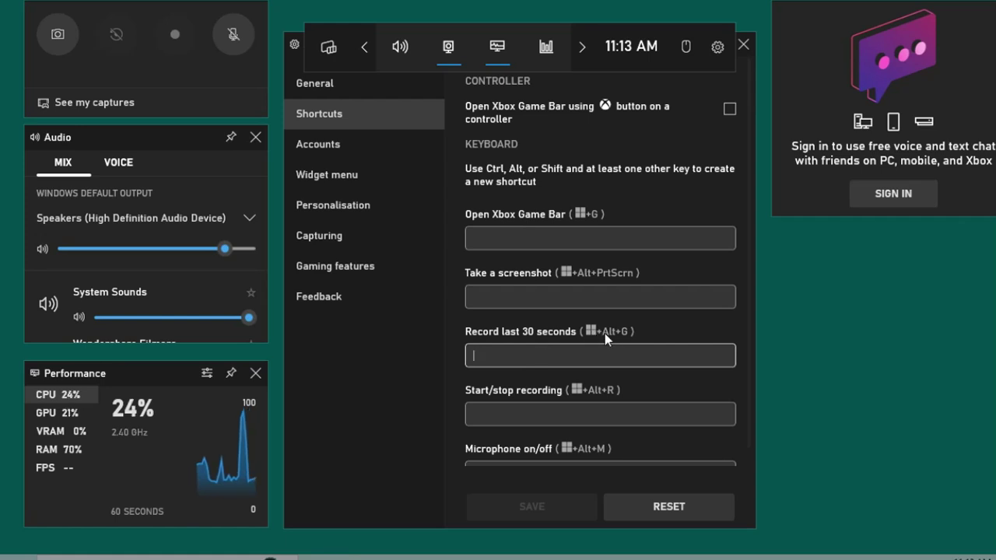
{"action": "left_click", "coordinate": [567, 410]}
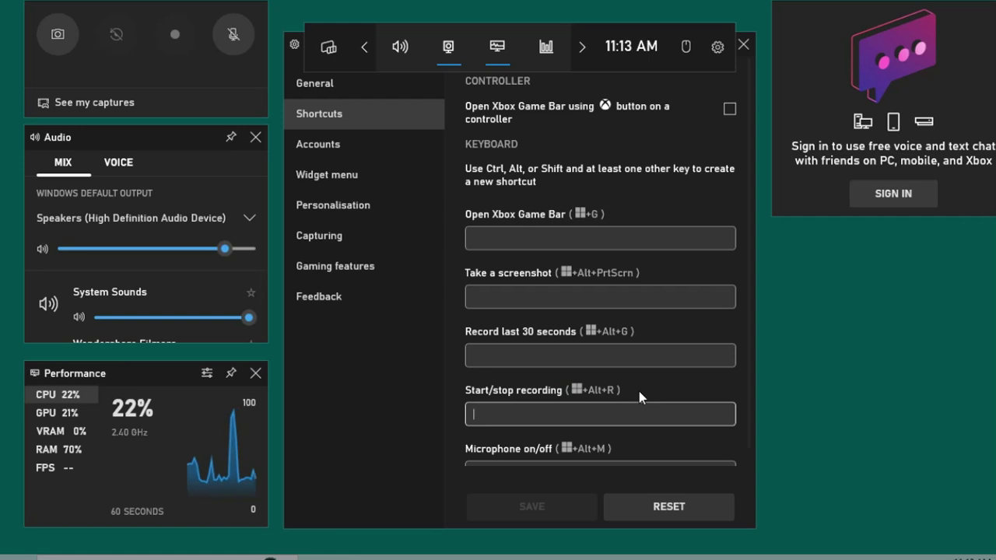
{"action": "key", "text": "Tab"}
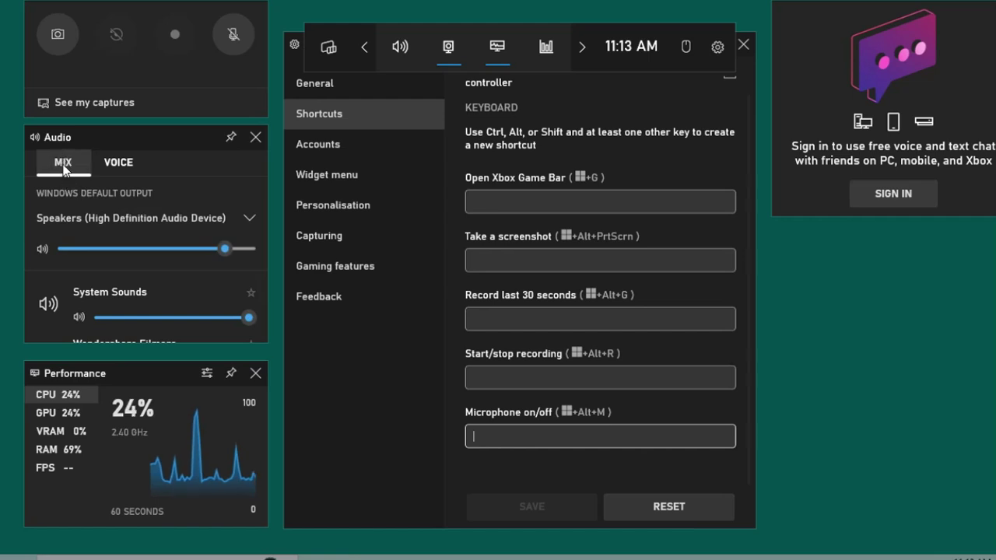
Check the audio widget's voice settings with Microphone (High Definition Audio Device) as default input, and return to the mix settings.
{"action": "left_click", "coordinate": [117, 164]}
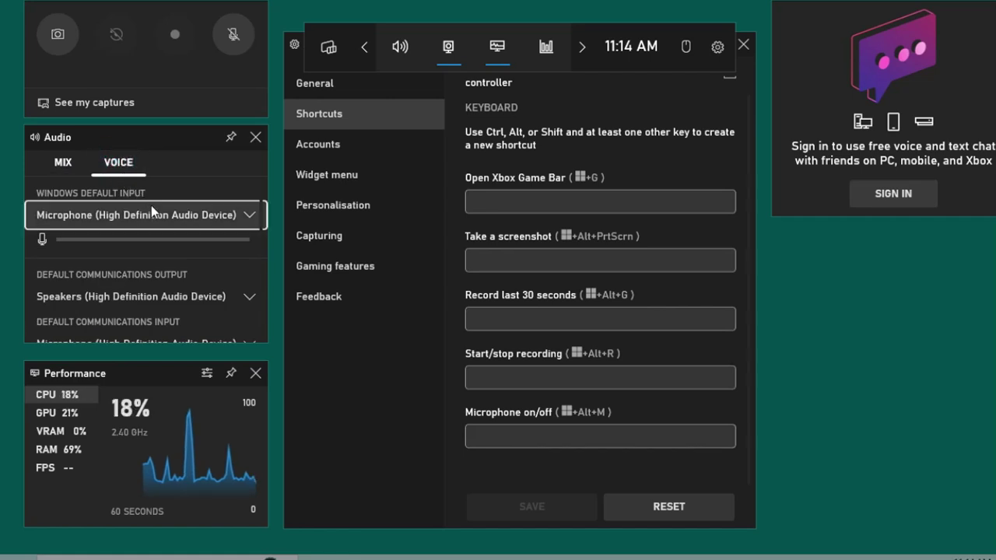
{"action": "left_click", "coordinate": [248, 221]}
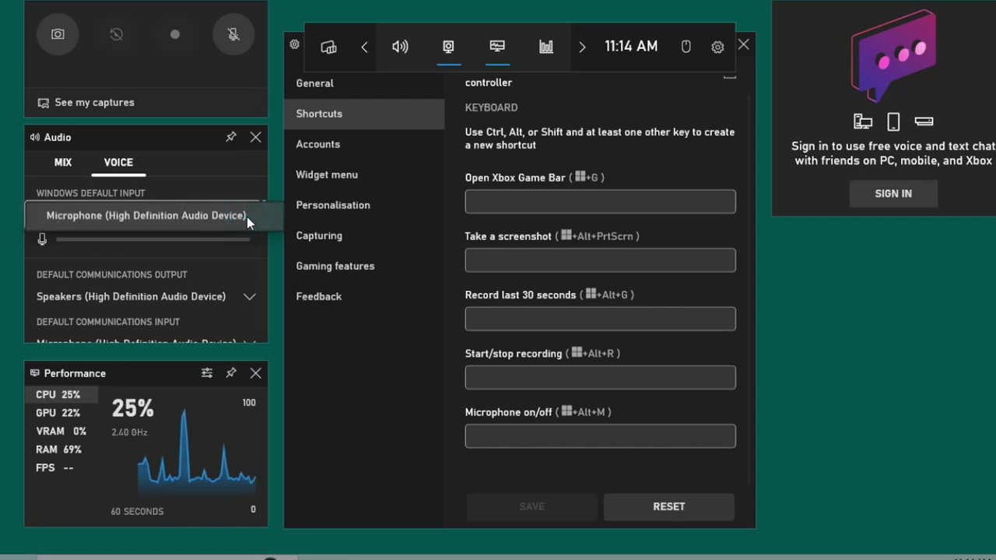
{"action": "left_click", "coordinate": [247, 218]}
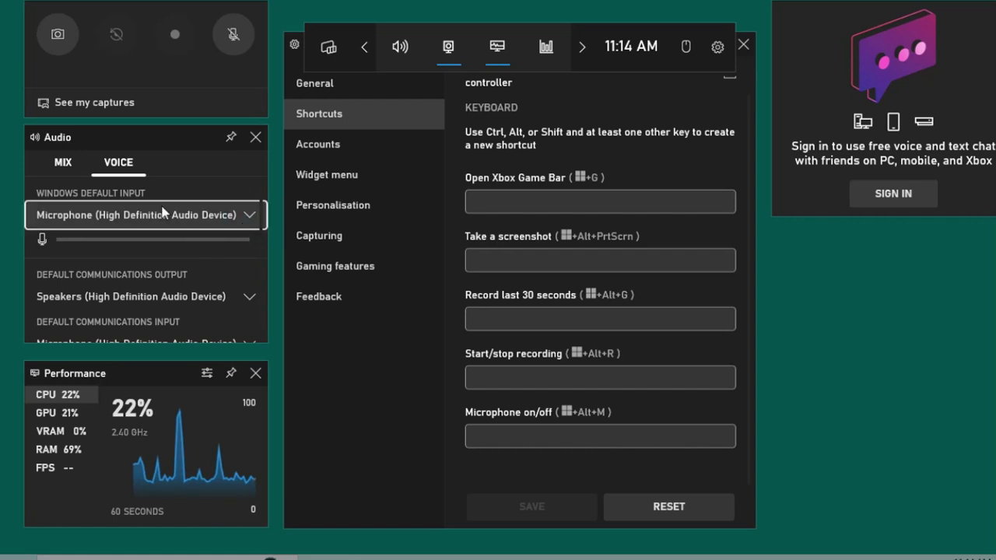
{"action": "left_click", "coordinate": [63, 162]}
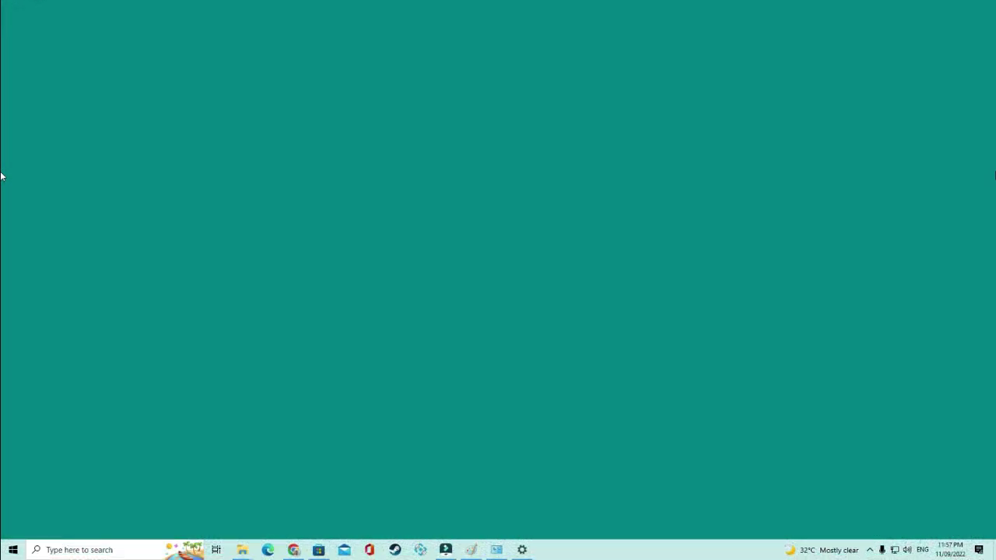
Search Windows for the Video editor app and launch it.
{"action": "key", "text": "super"}
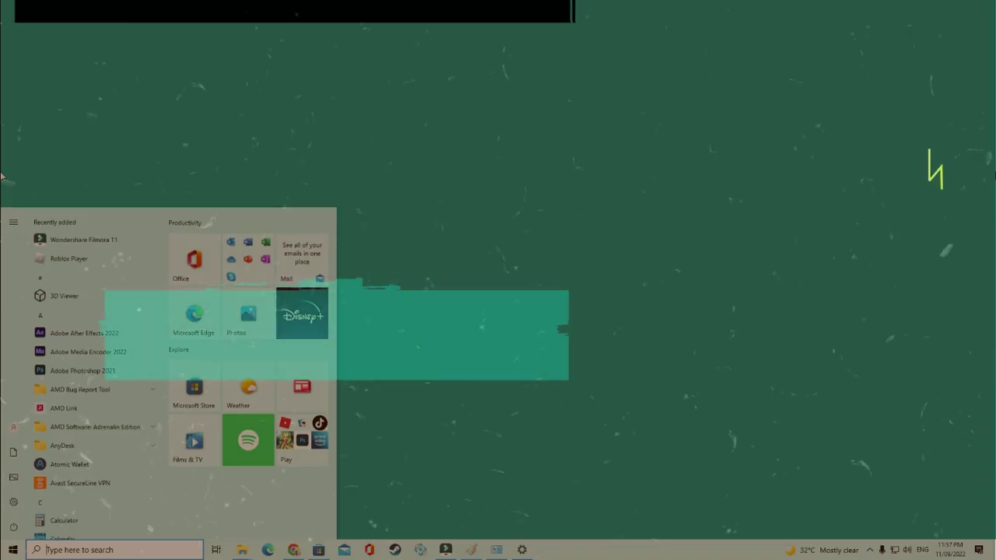
{"action": "type", "text": "V"}
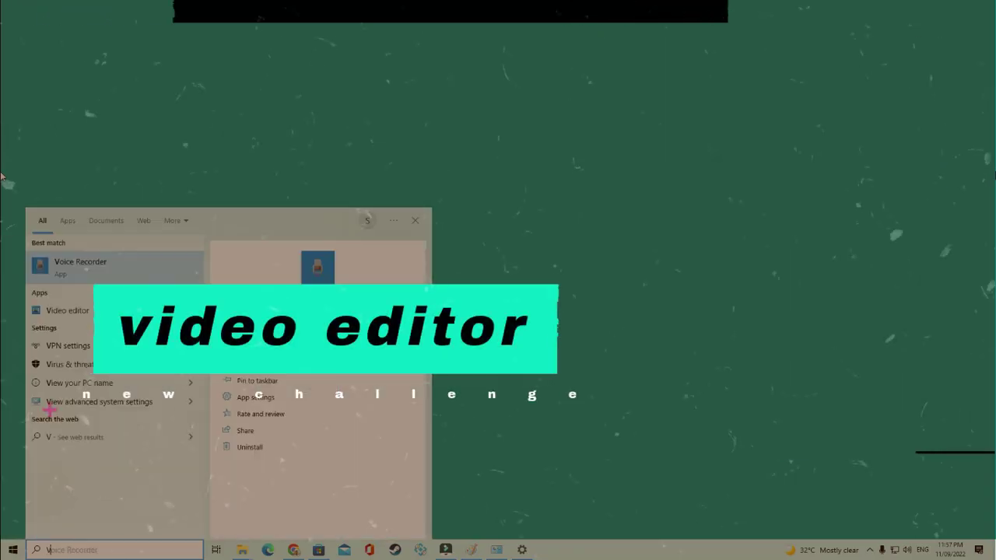
{"action": "type", "text": "ID"}
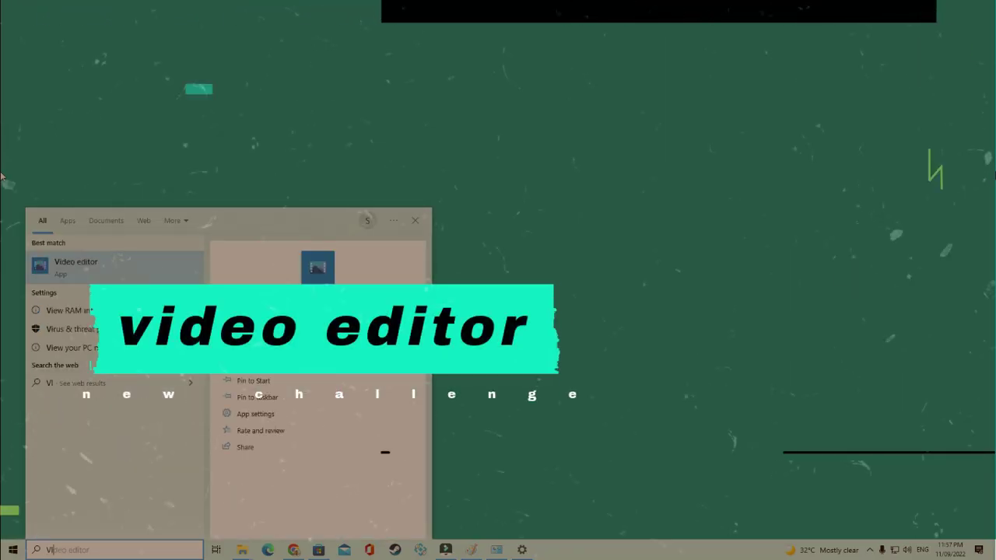
{"action": "type", "text": "E"}
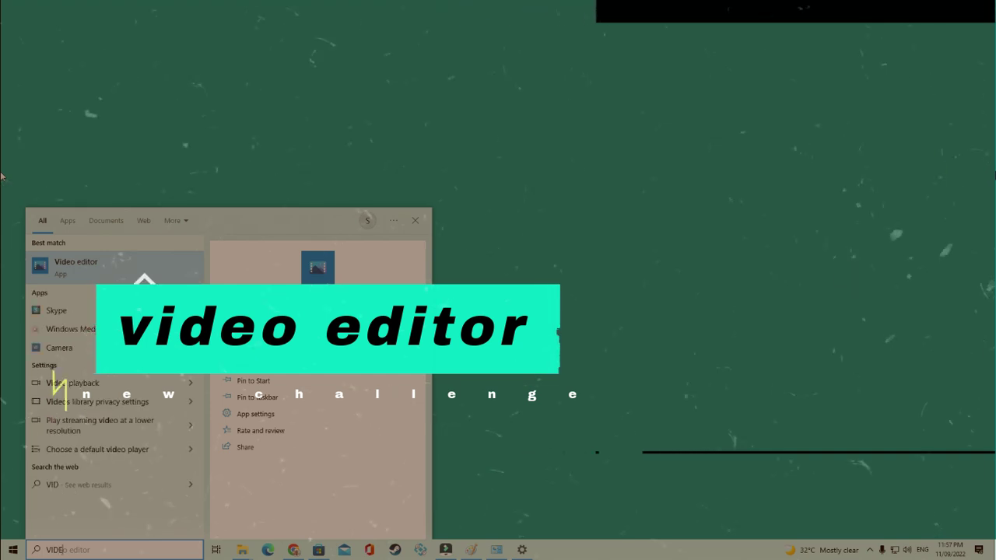
{"action": "type", "text": "O"}
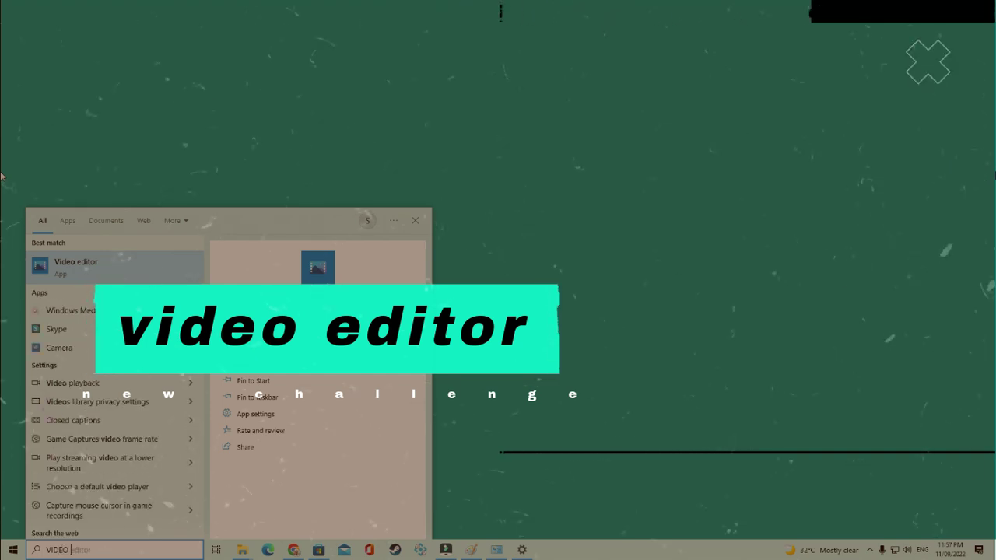
{"action": "type", "text": " E"}
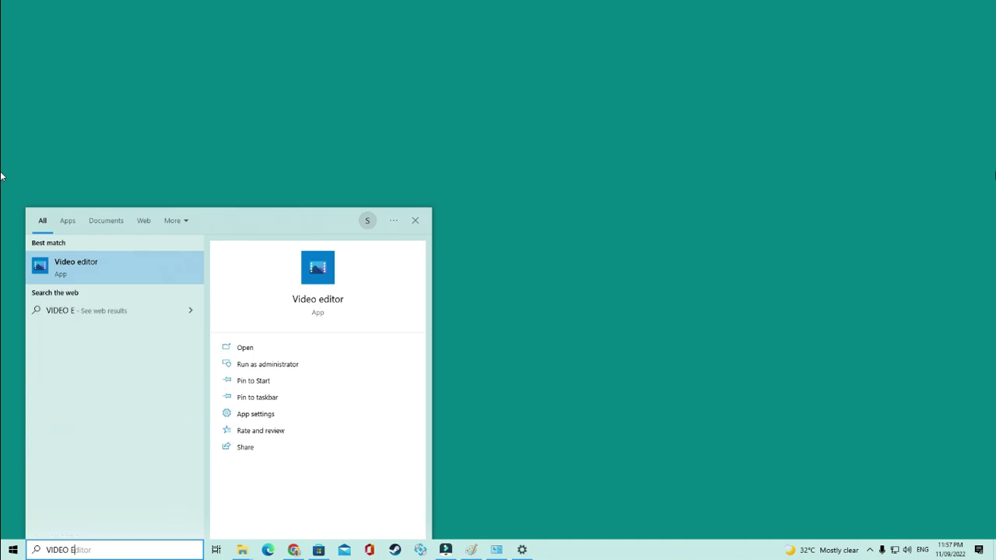
{"action": "type", "text": "D"}
{"action": "left_click", "coordinate": [99, 267]}
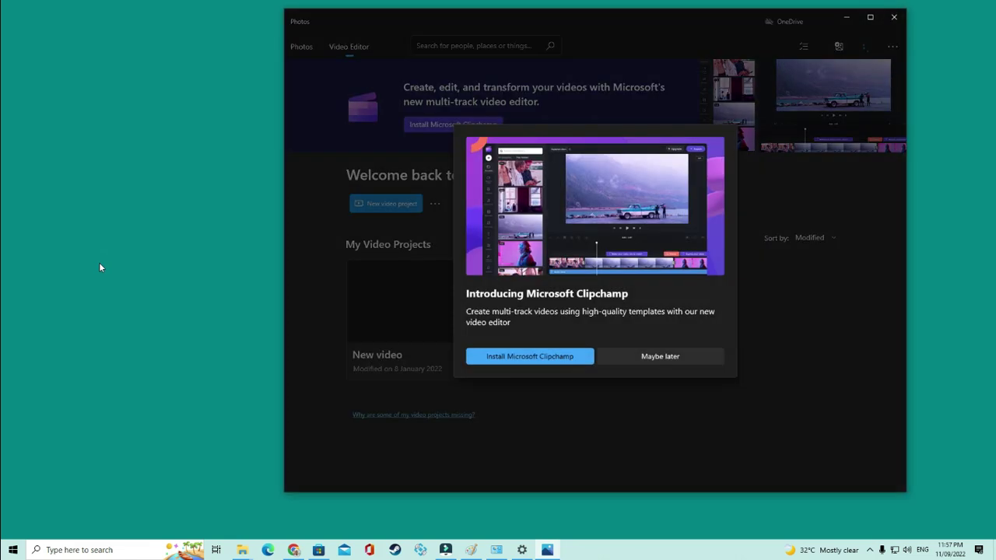
Accept the offer to install Microsoft Clipchamp, get it from the Microsoft Store and launch it.
{"action": "left_click", "coordinate": [567, 362]}
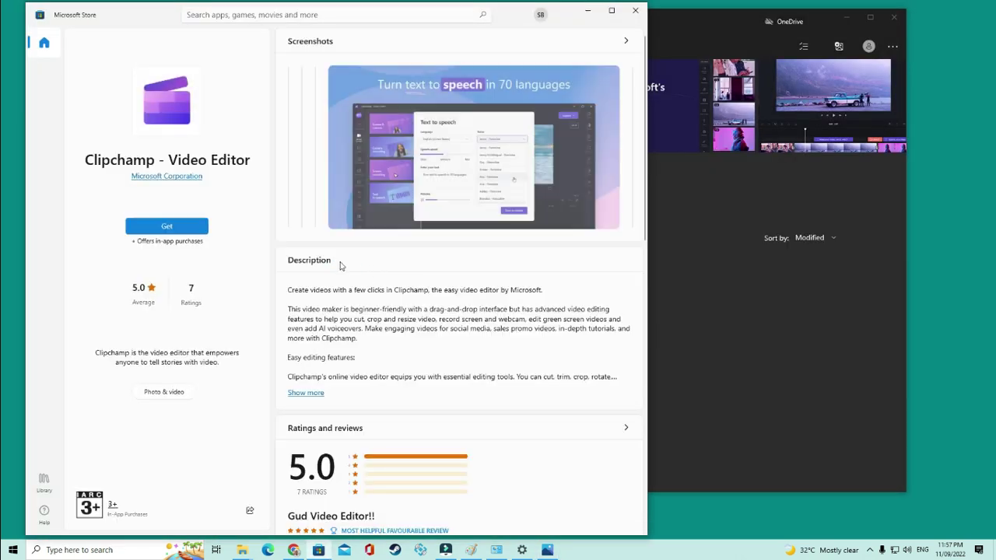
{"action": "left_click", "coordinate": [175, 228]}
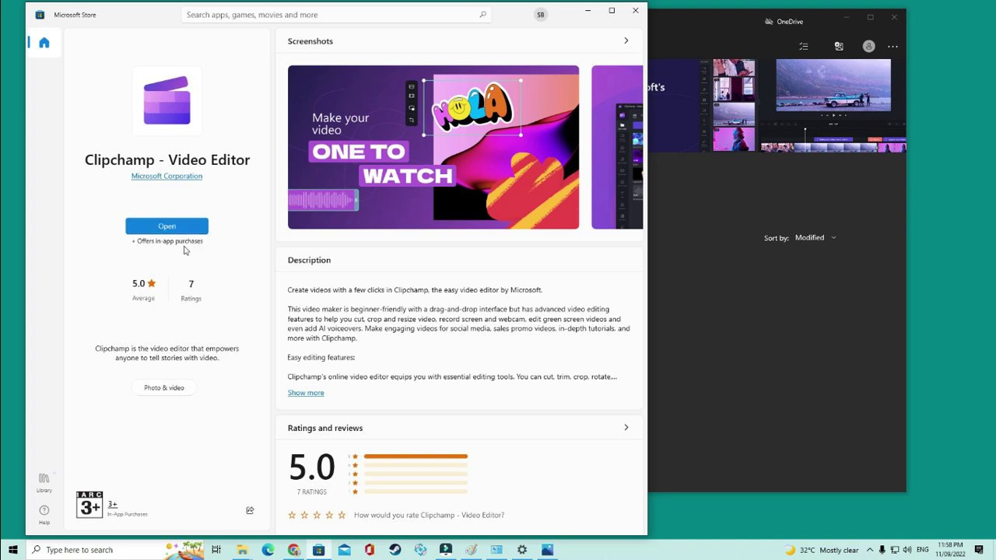
{"action": "left_click", "coordinate": [195, 229]}
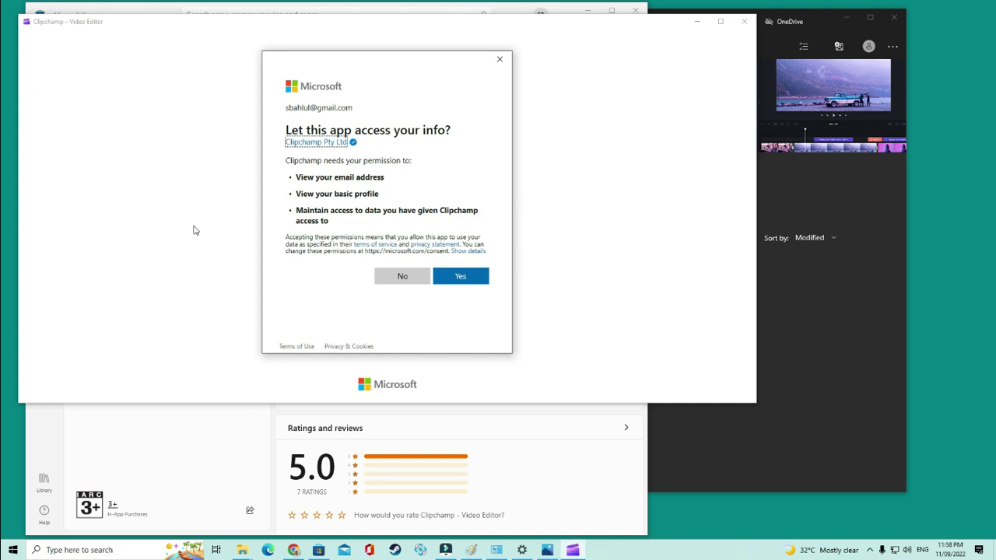
Grant Clipchamp access to the account info and complete the onboarding questions, choosing Content as the sort of videos.
{"action": "left_click", "coordinate": [465, 285]}
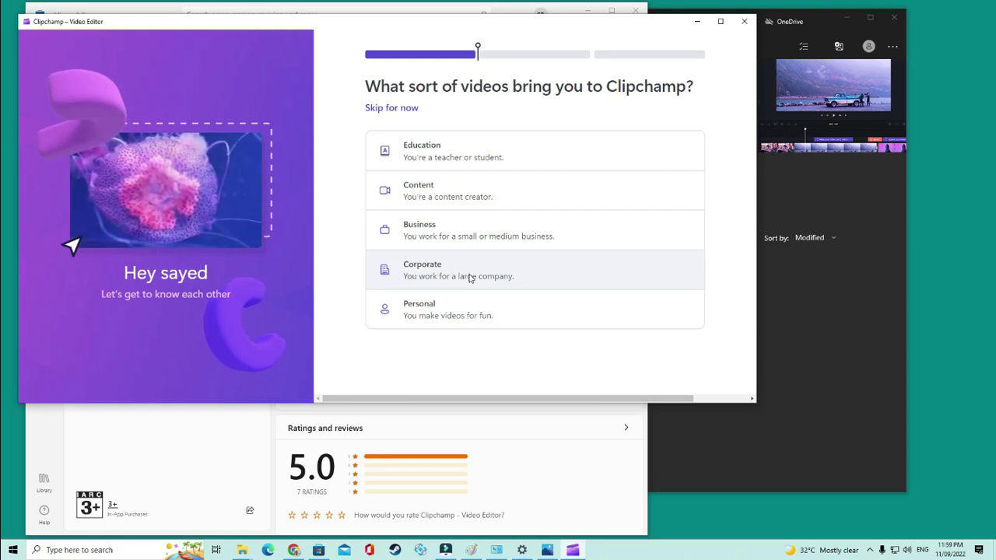
{"action": "left_click", "coordinate": [428, 190]}
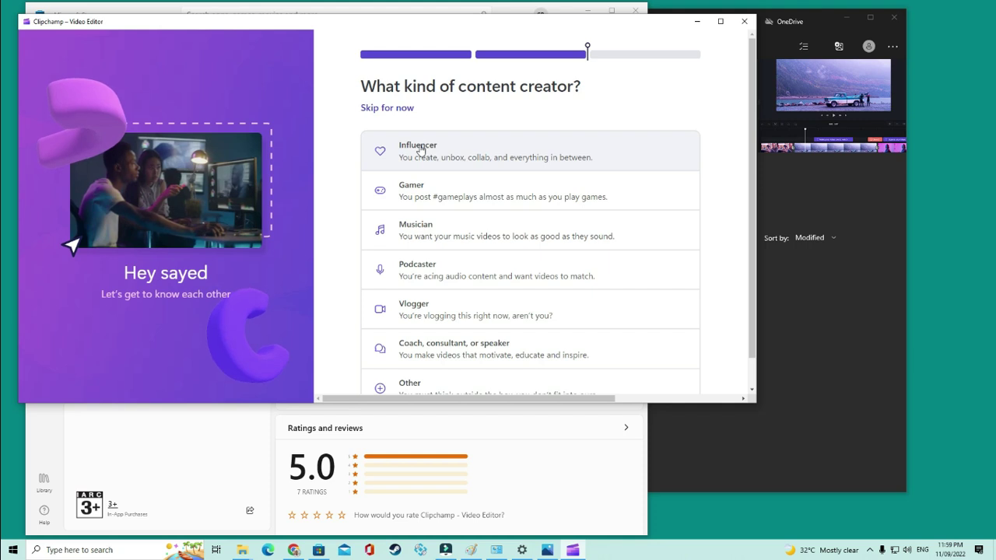
{"action": "left_click", "coordinate": [424, 192]}
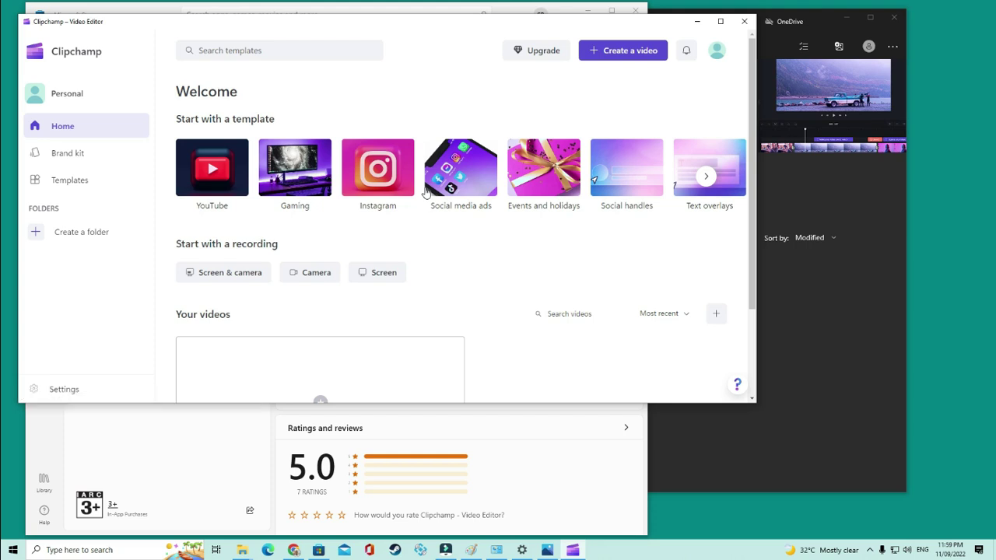
Maximize the Clipchamp window and open the YouTube template category.
{"action": "left_click", "coordinate": [720, 21]}
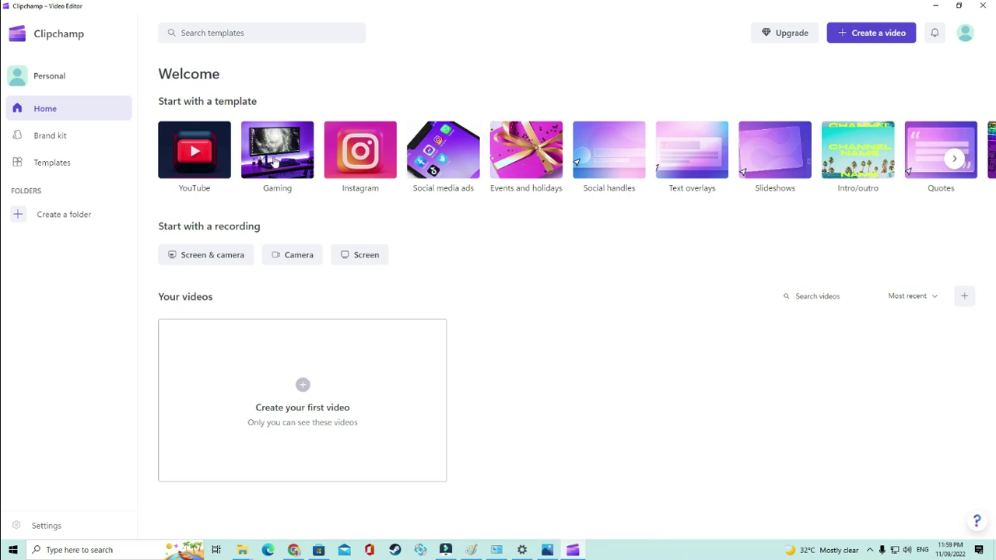
{"action": "left_click", "coordinate": [187, 153]}
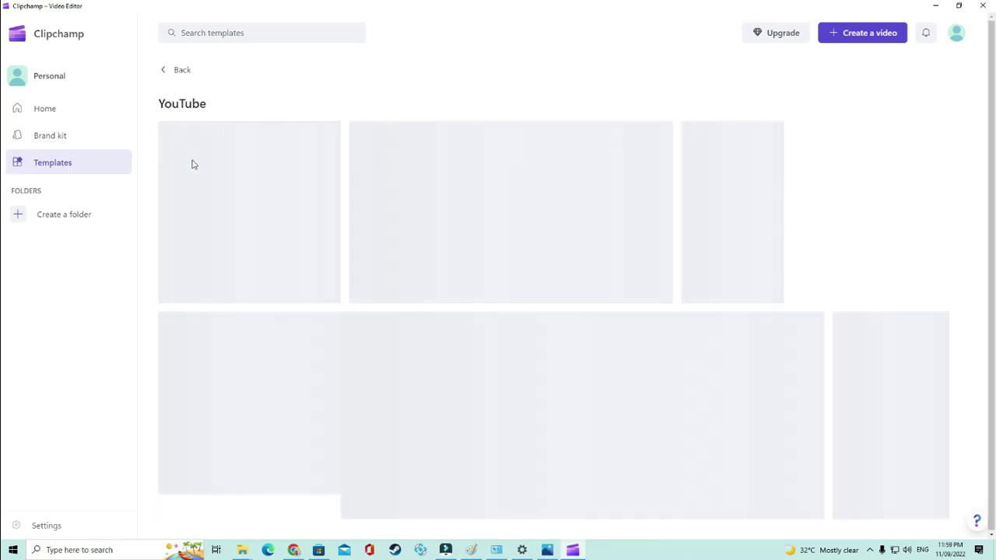